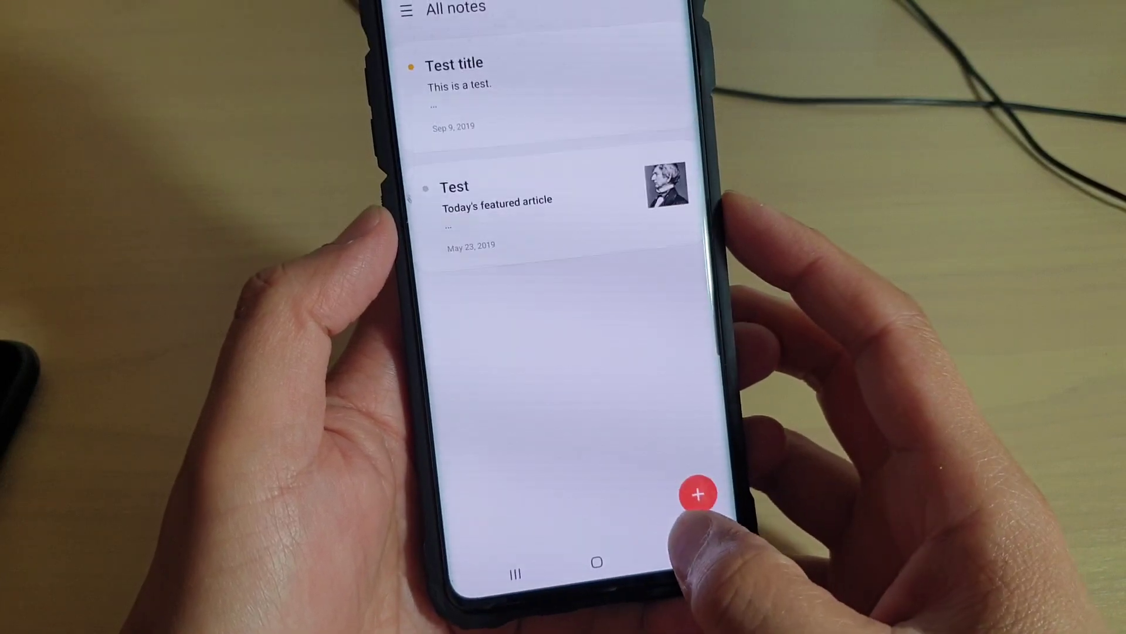
Relaunch Samsung Notes from the app list and open Manage categories from the navigation panel
left_click(596, 562)
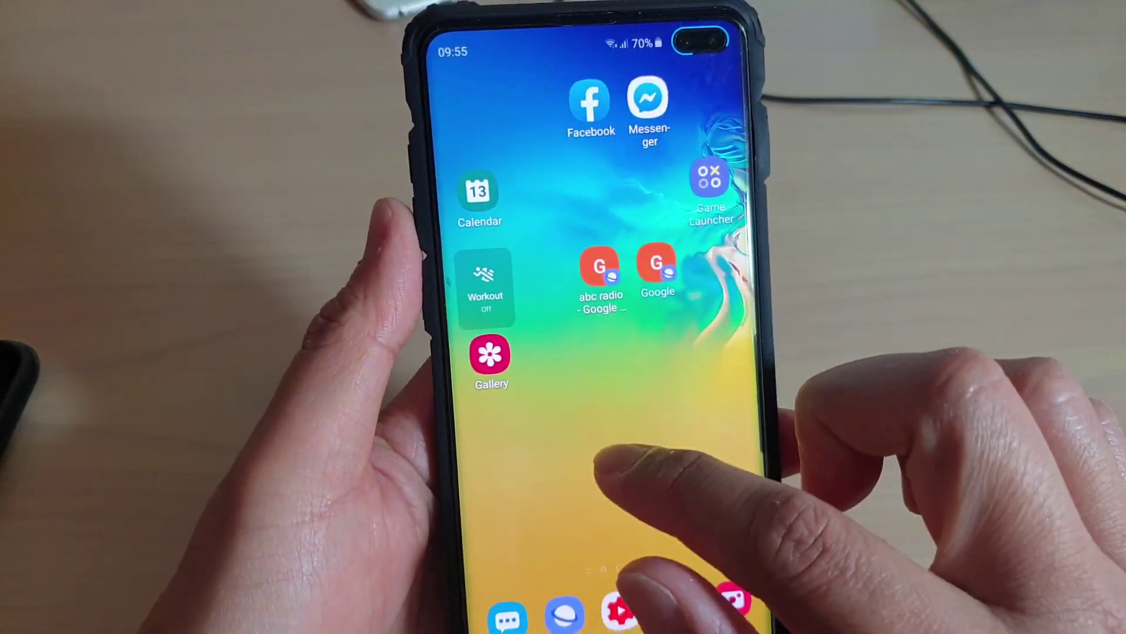
left_click_drag(607, 493, 608, 264)
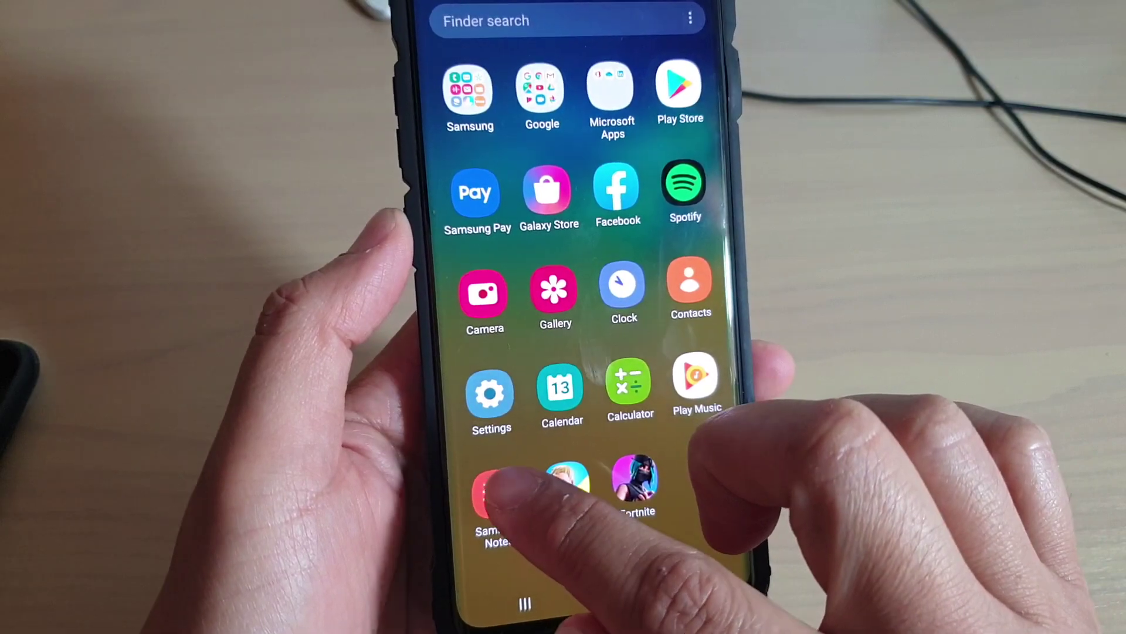
left_click(497, 498)
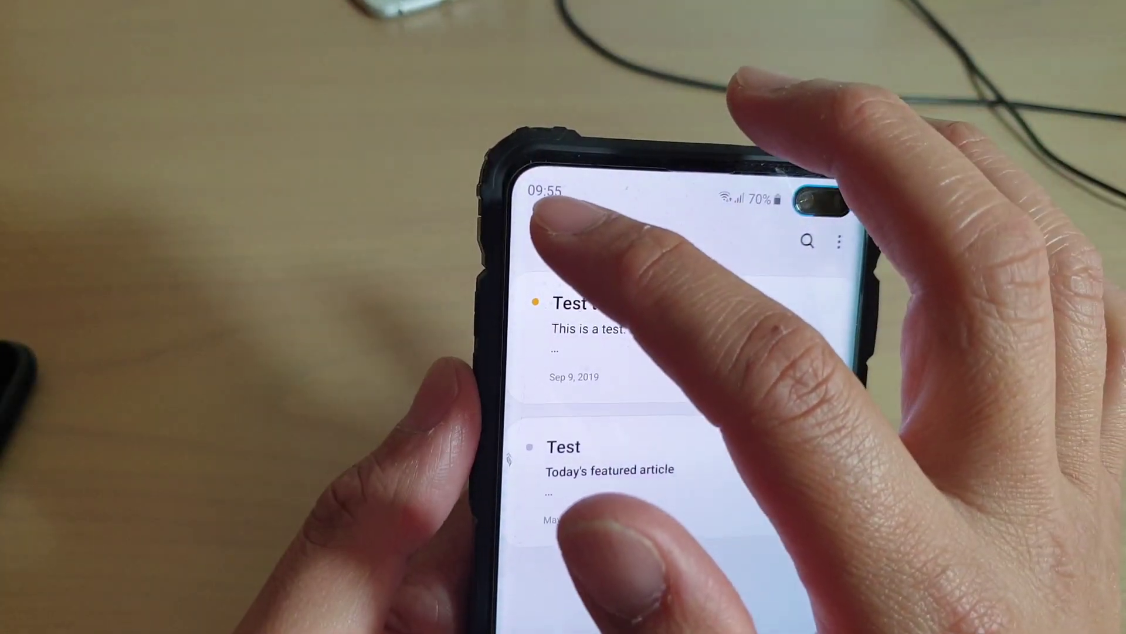
left_click(546, 231)
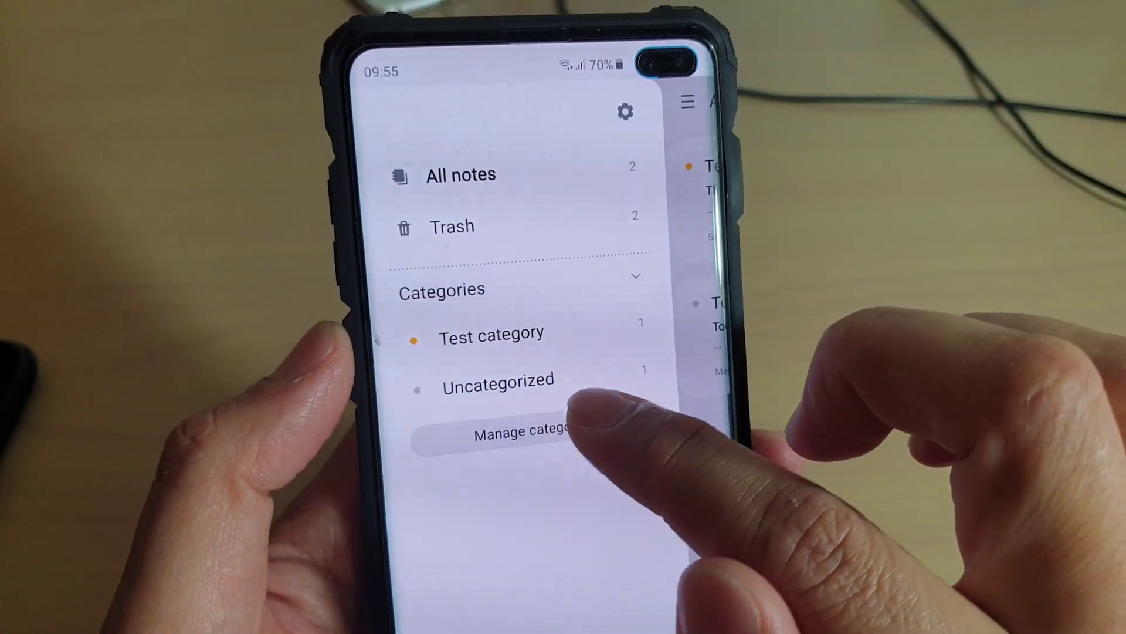
left_click(528, 428)
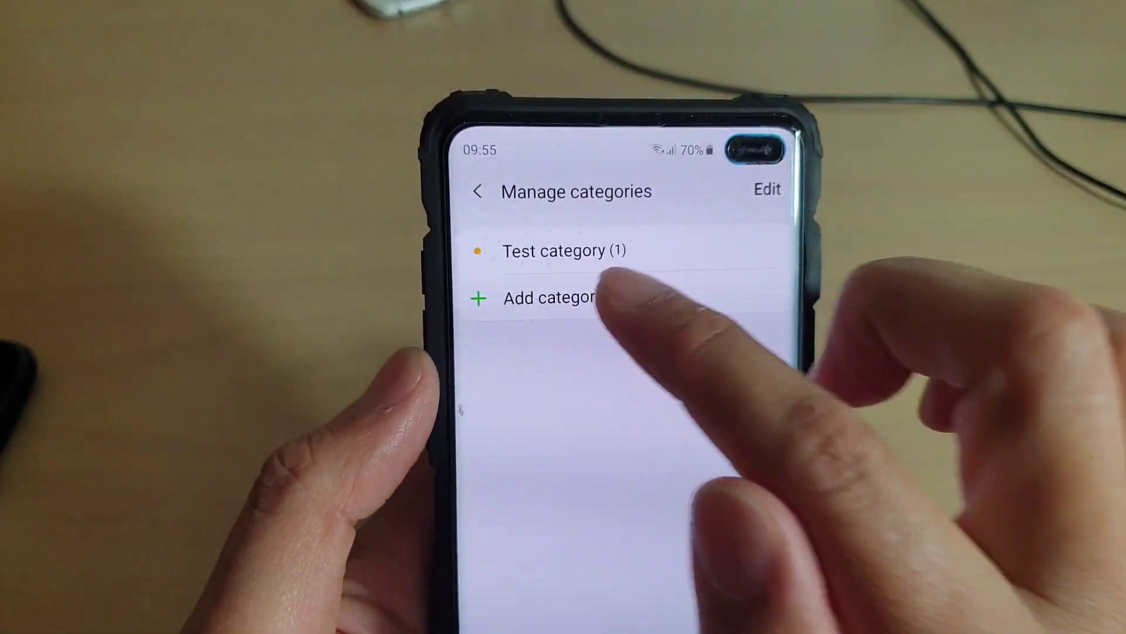
Add a new category named 'Test' and confirm it with Done
left_click(564, 298)
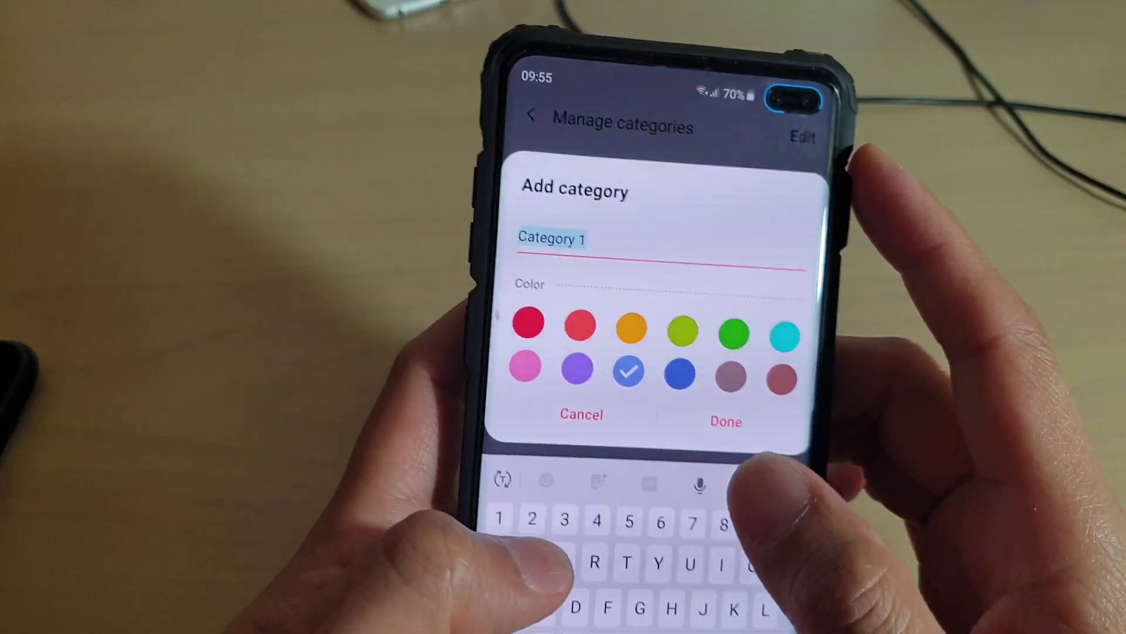
type("est")
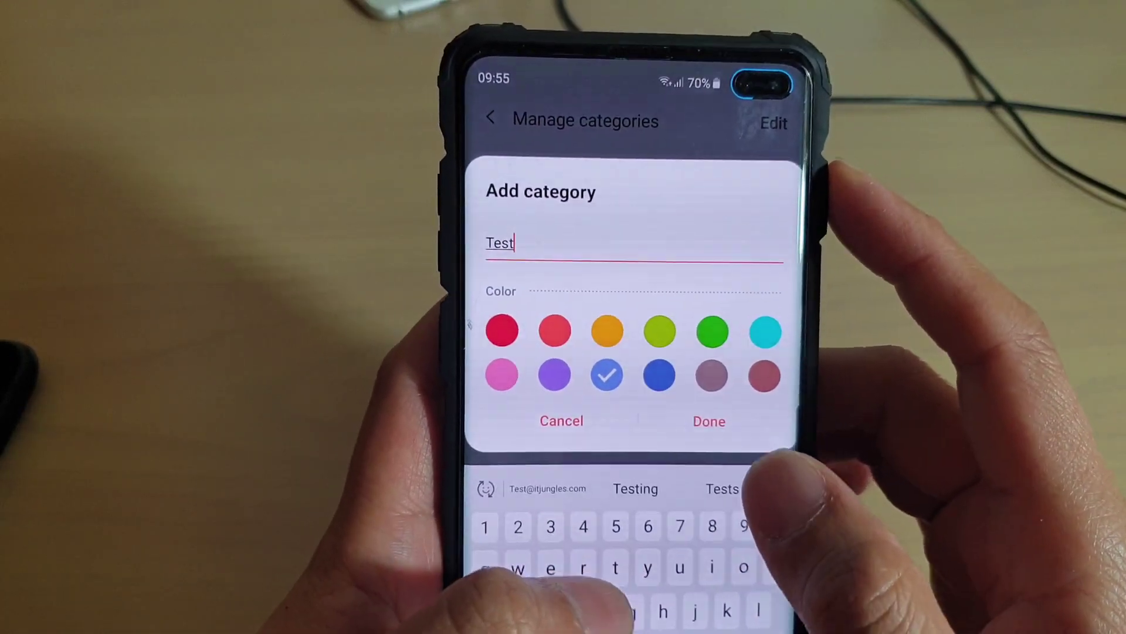
left_click(758, 457)
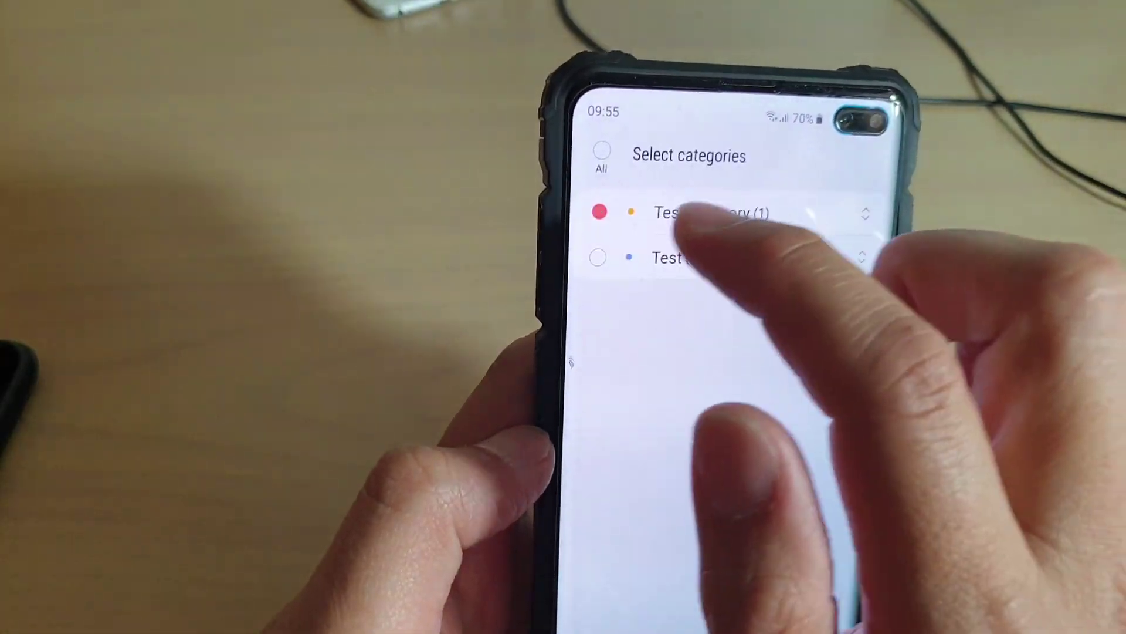
Select 'Test category' in edit mode, delete it, and confirm the deletion
left_click(695, 215)
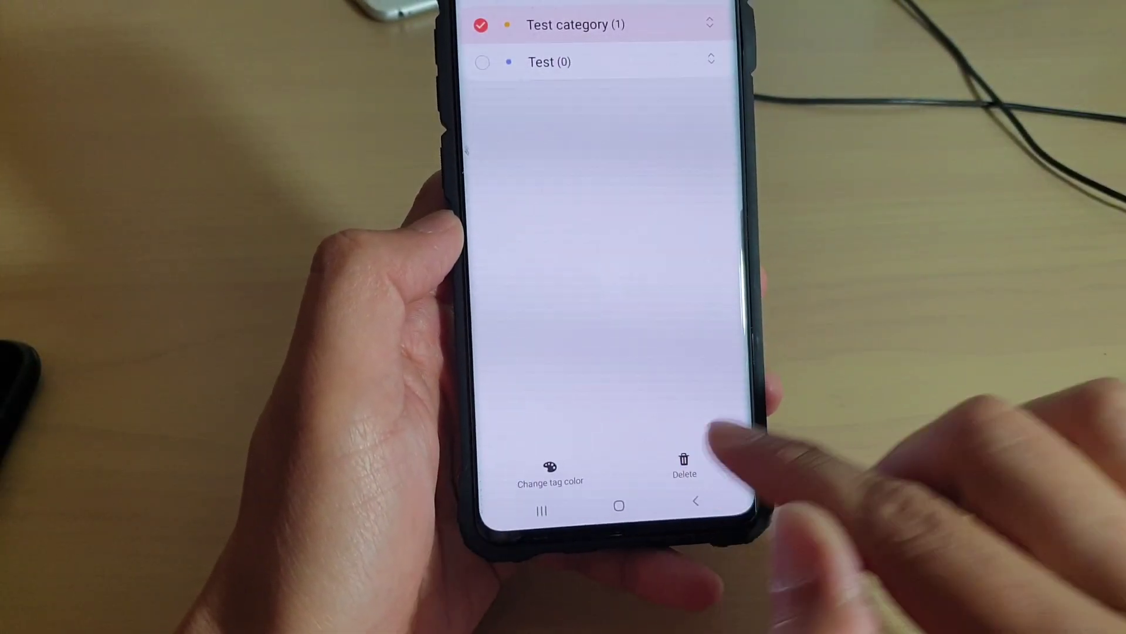
left_click(685, 465)
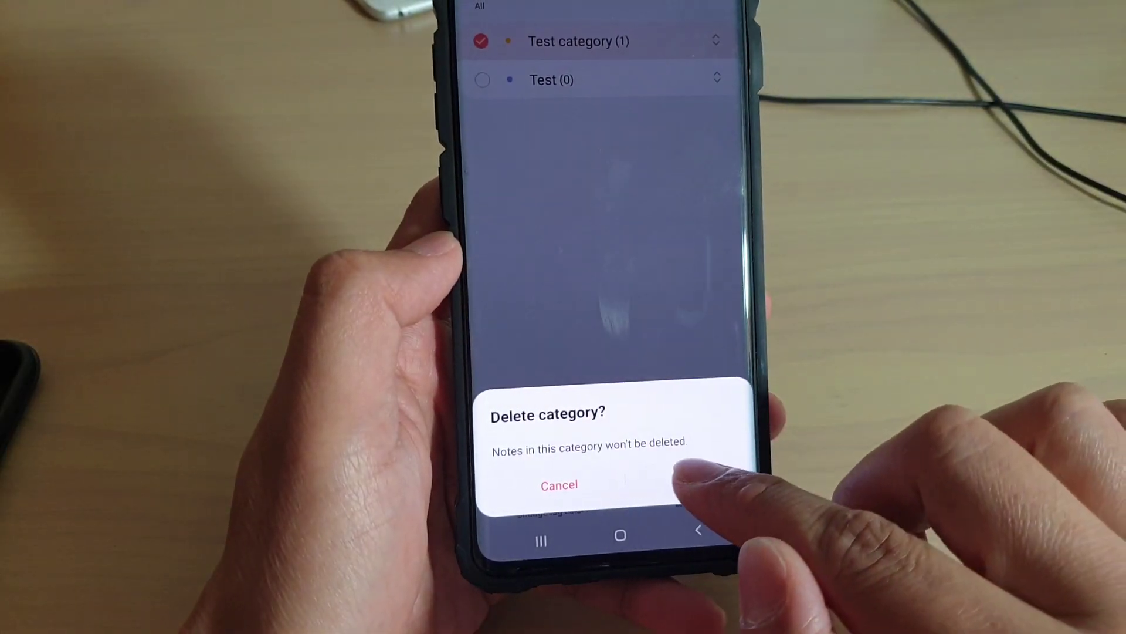
left_click(703, 485)
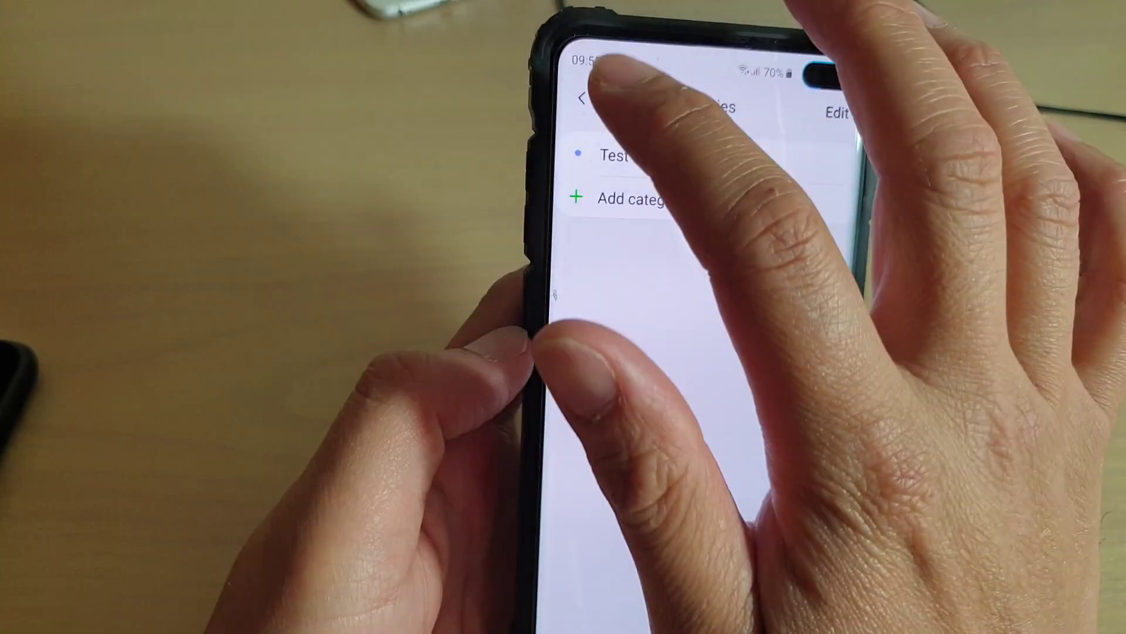
Return to the All notes list and reopen the navigation panel
left_click(455, 50)
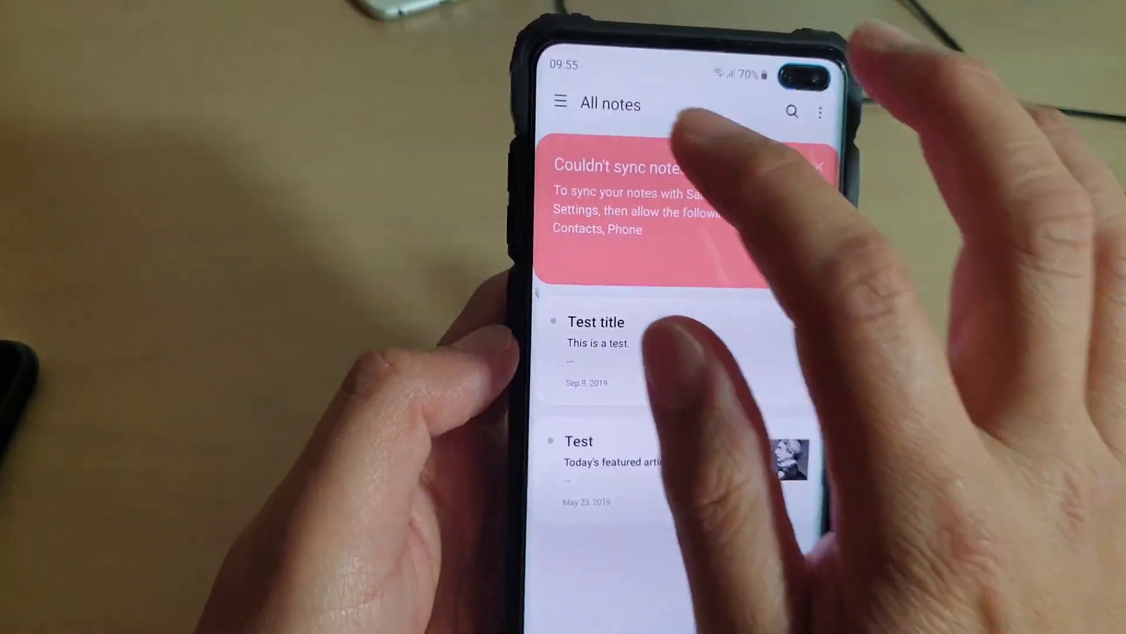
left_click(545, 95)
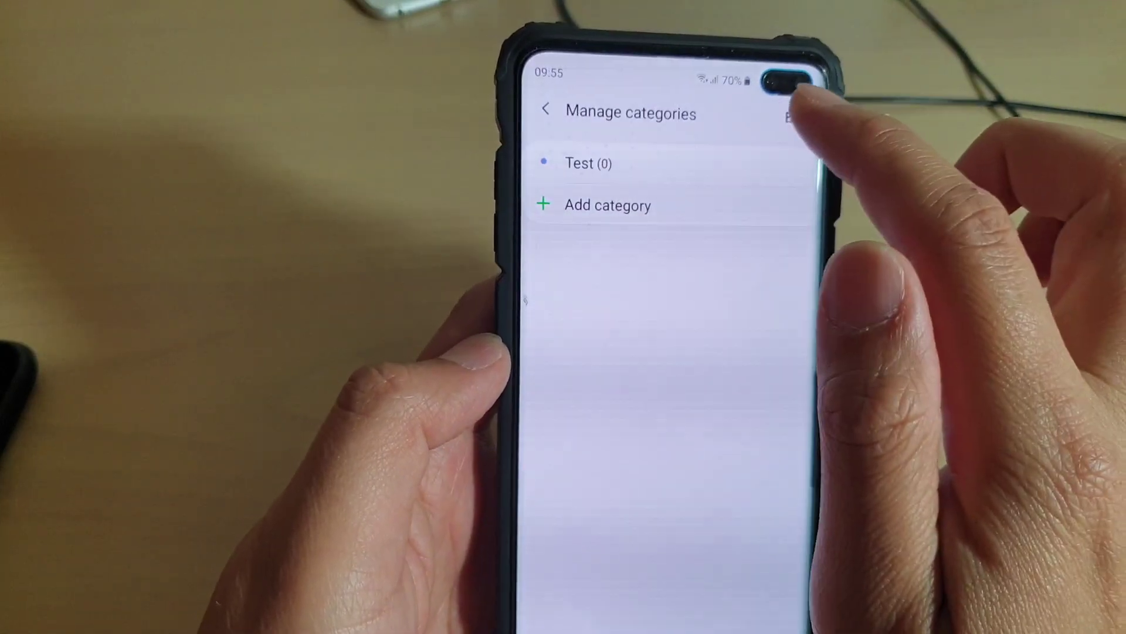
Select the 'Test' category and rename it to 'Test 2' in the Rename category dialog
left_click(787, 115)
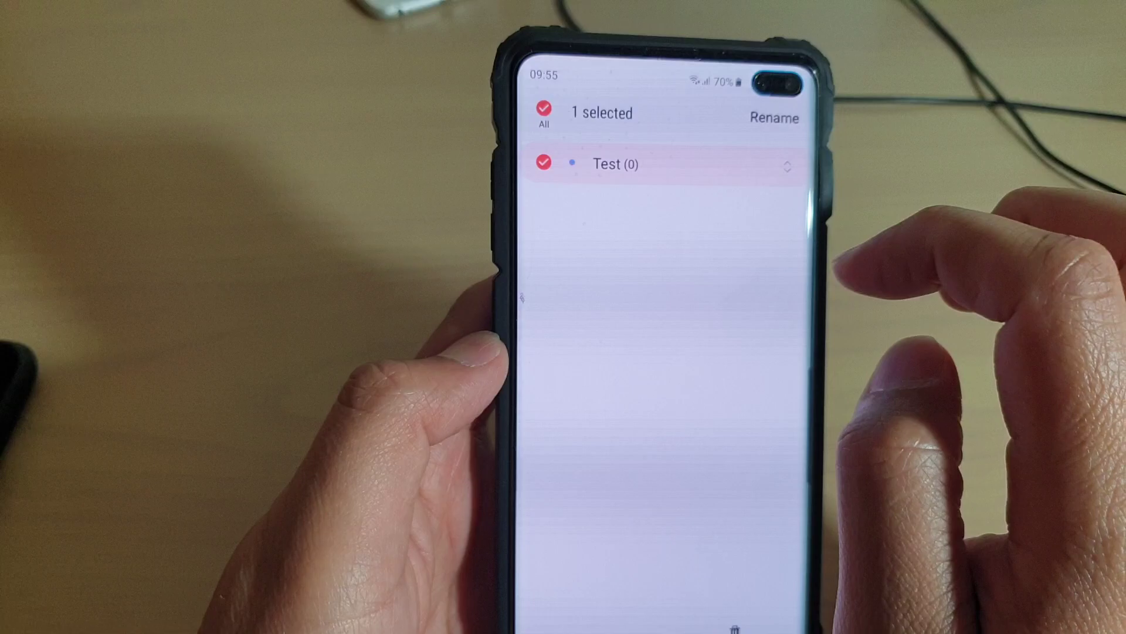
left_click(778, 122)
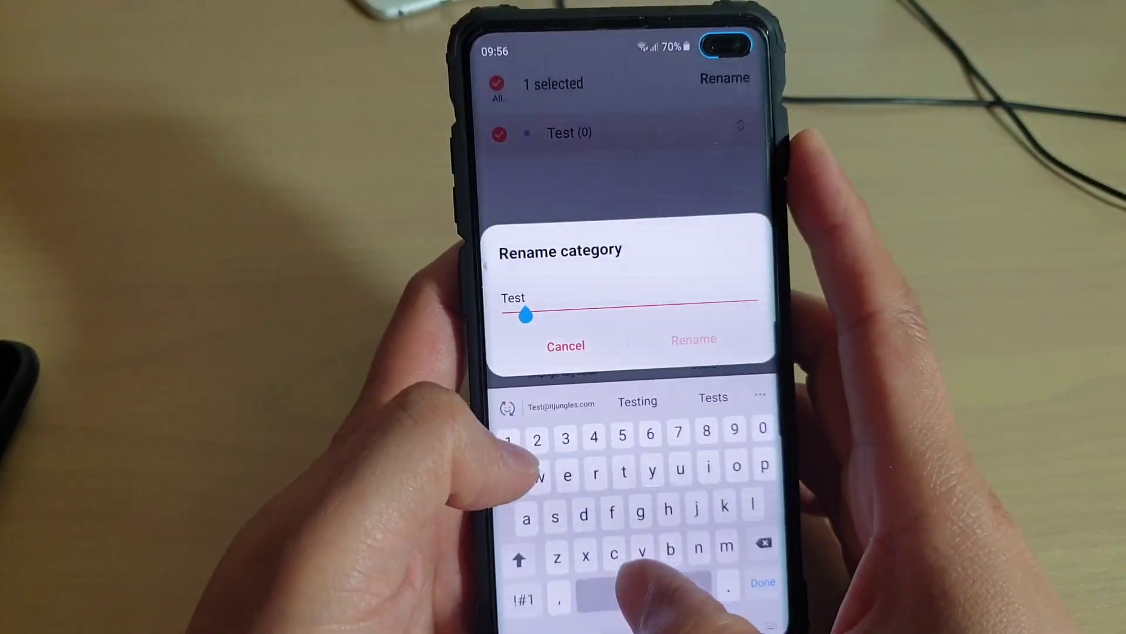
type(" 2")
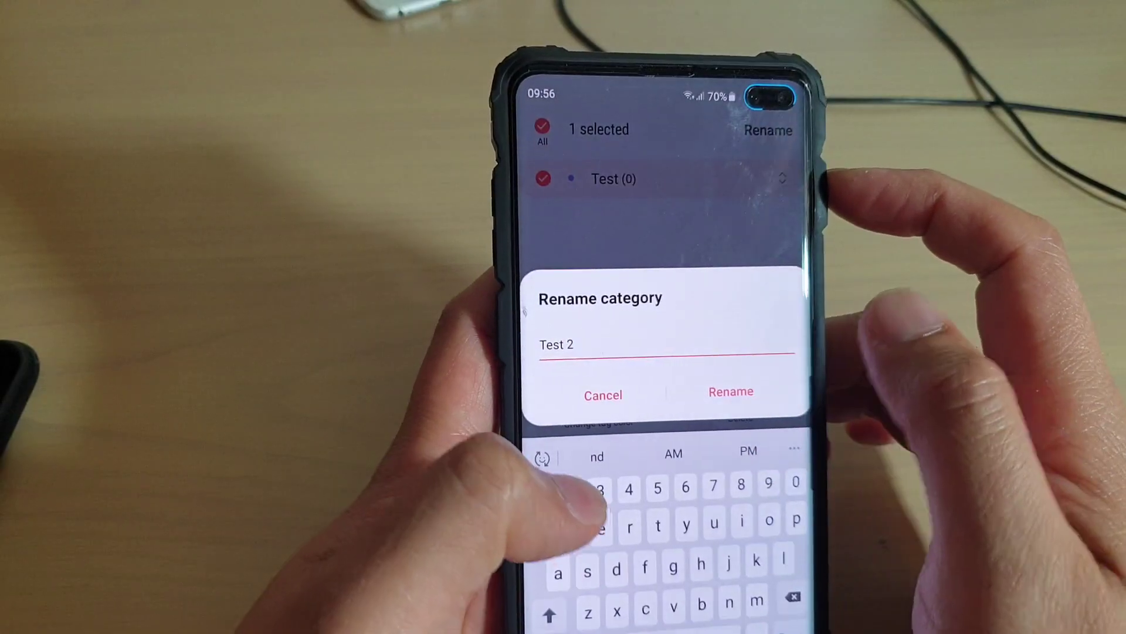
left_click(731, 391)
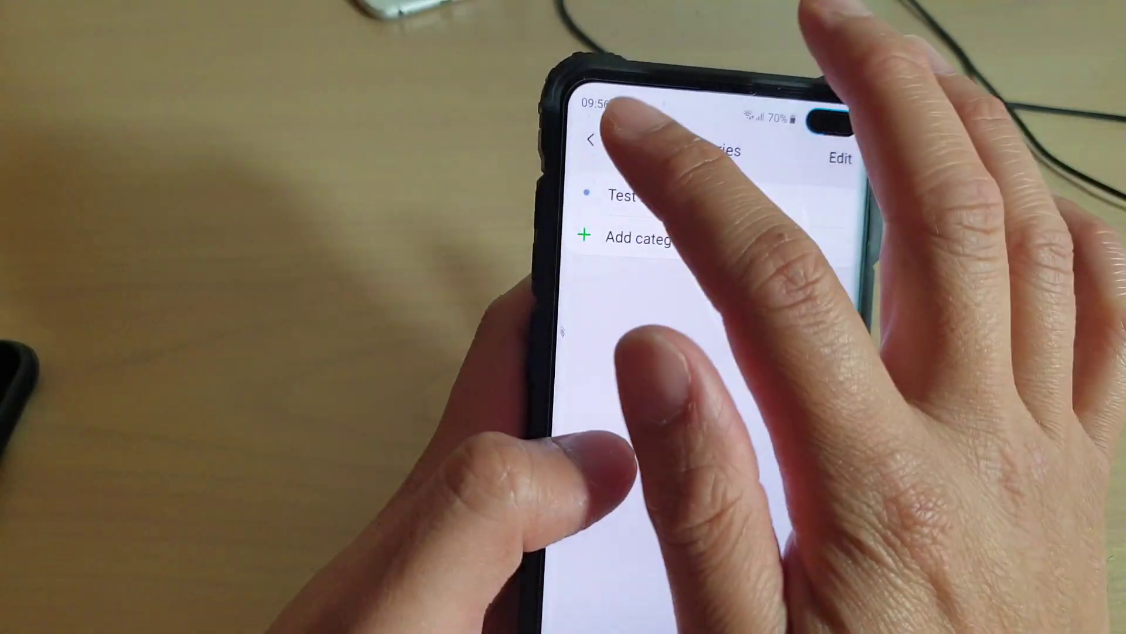
Back out to All notes and exit to the Android home screen
left_click(556, 140)
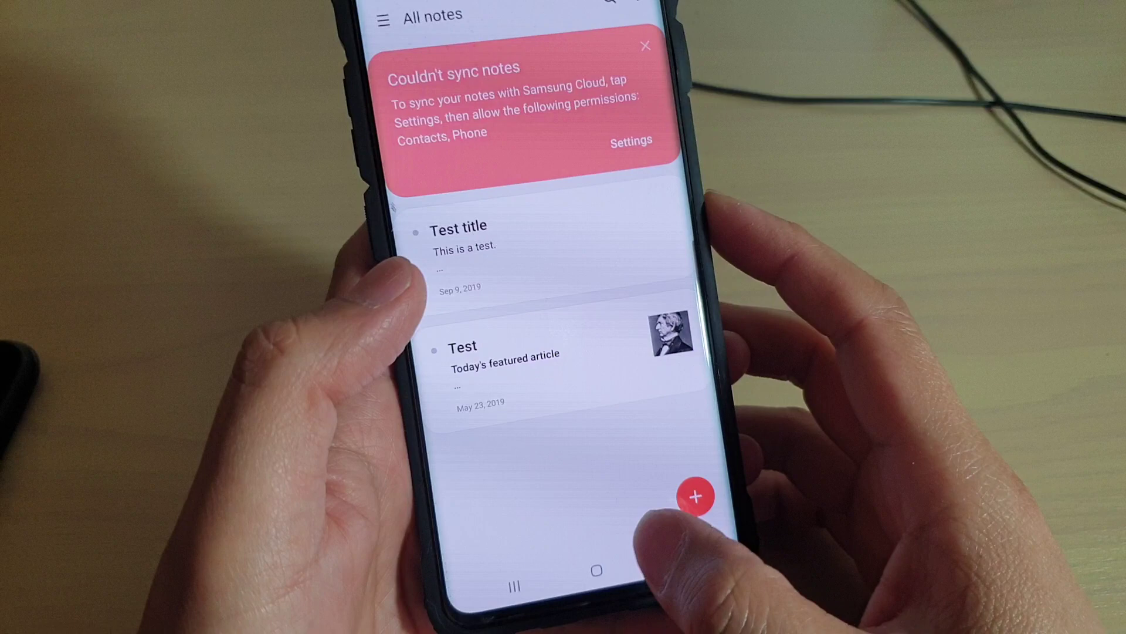
left_click(608, 598)
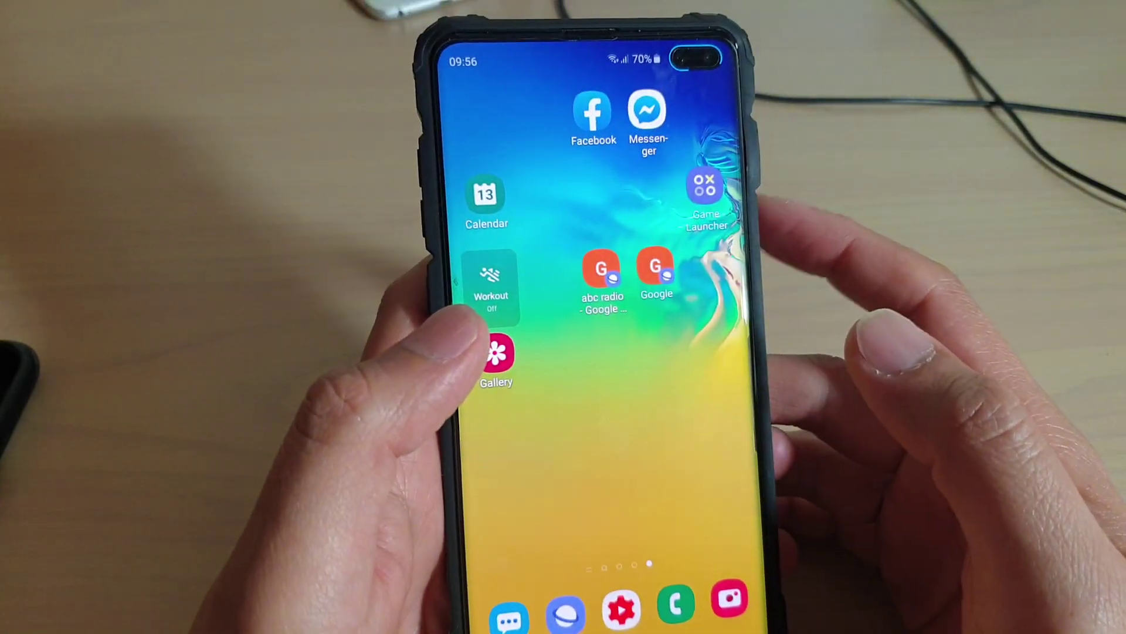